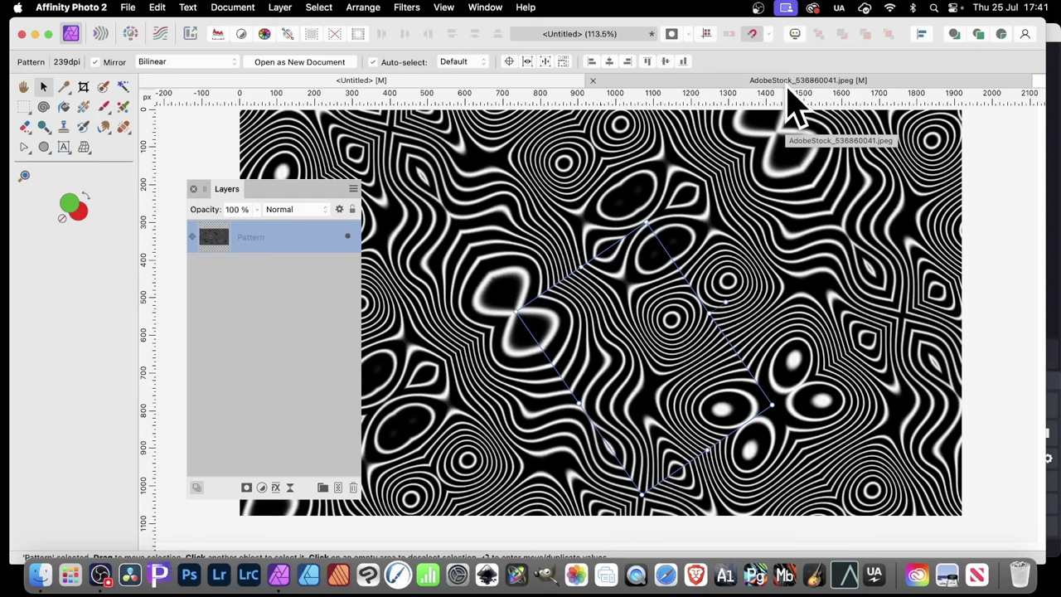
Step: Delete the selected Pattern layer so the Untitled canvas is blank and transparent
key("Delete")
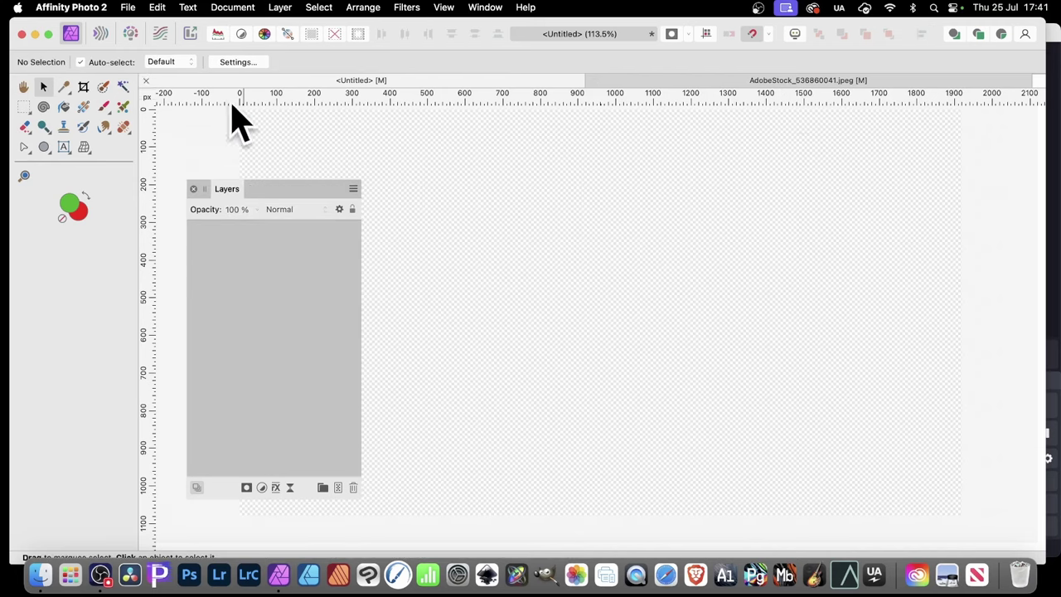
Step: Draw a red circle of roughly 811 × 813 px with the Ellipse Tool in the canvas centre
left_click(44, 148)
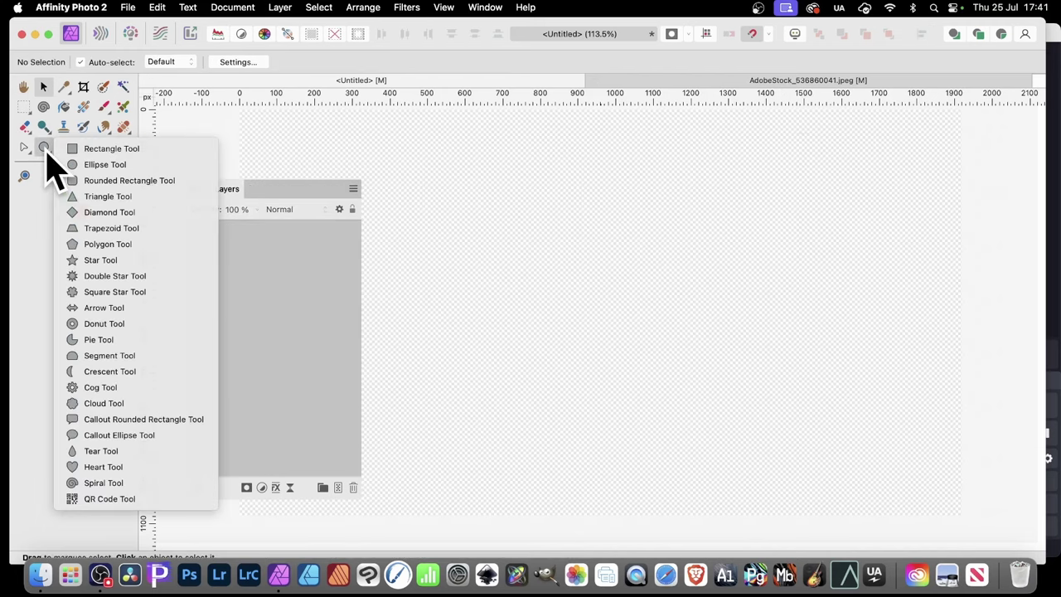
left_click(105, 164)
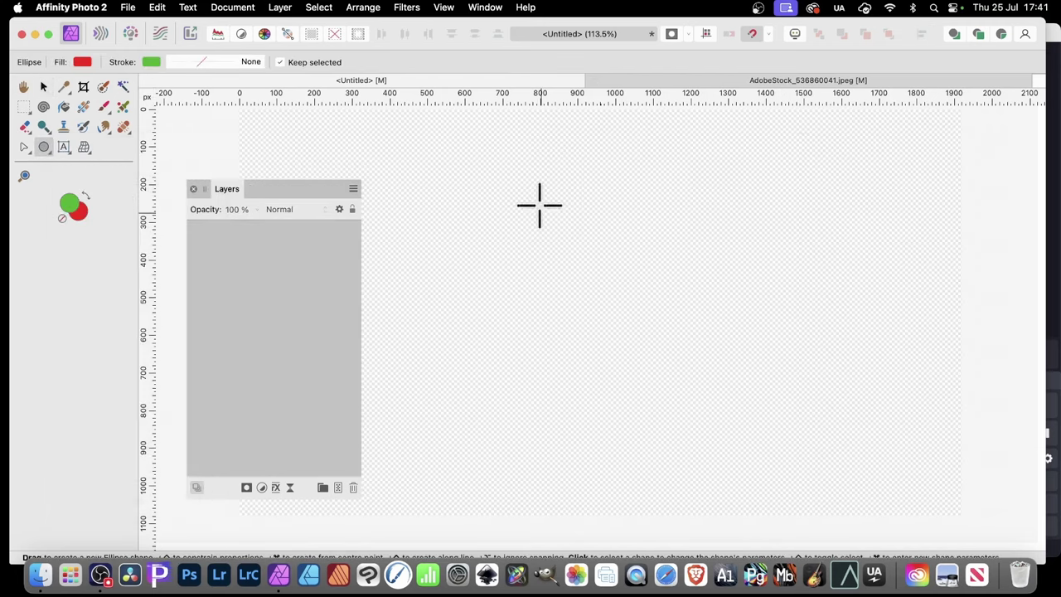
left_click_drag(438, 174, 738, 473)
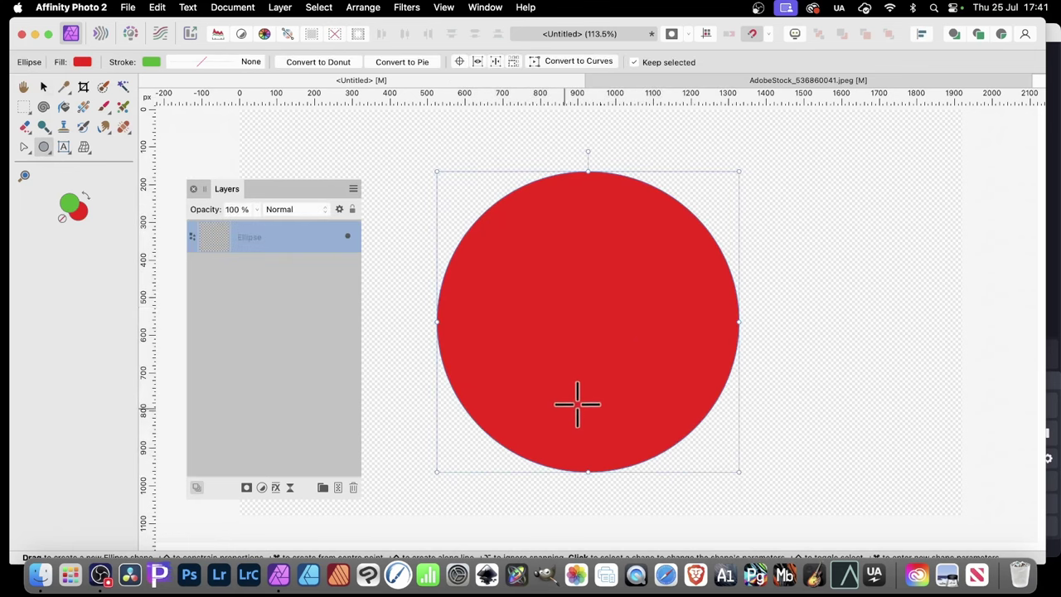
Step: Apply a 42.1 px Gaussian Blur to the red circle, rasterising it to a Pixel layer
left_click(409, 10)
mouse_move(405, 51)
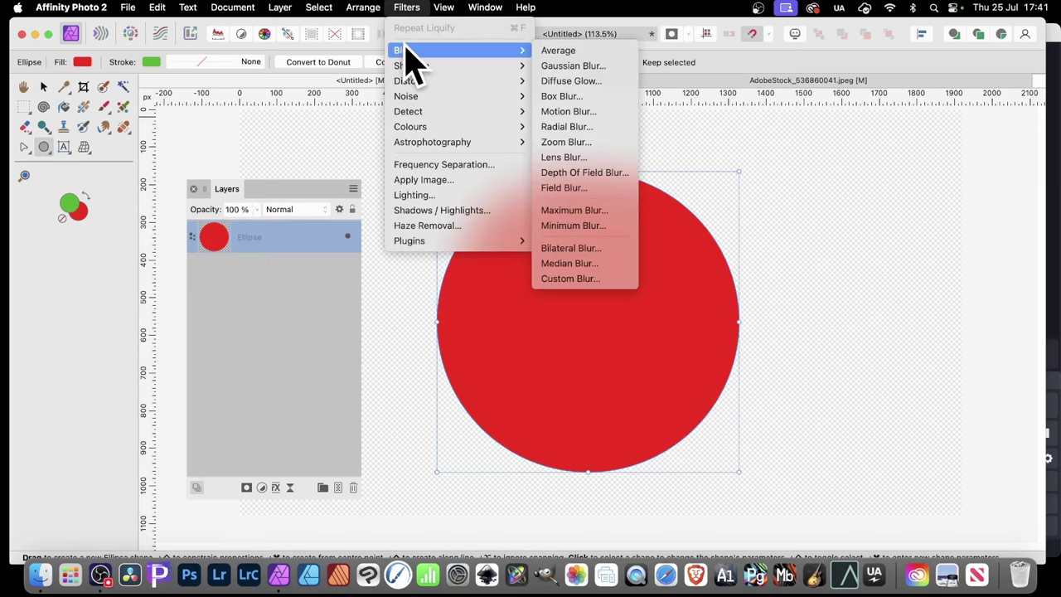
left_click(580, 68)
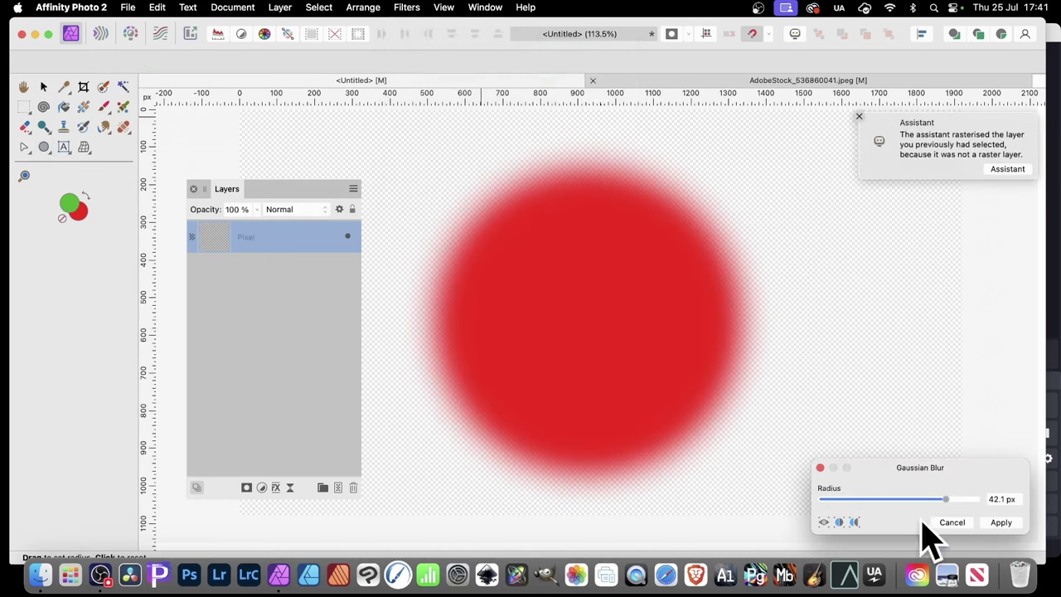
left_click_drag(933, 484, 793, 251)
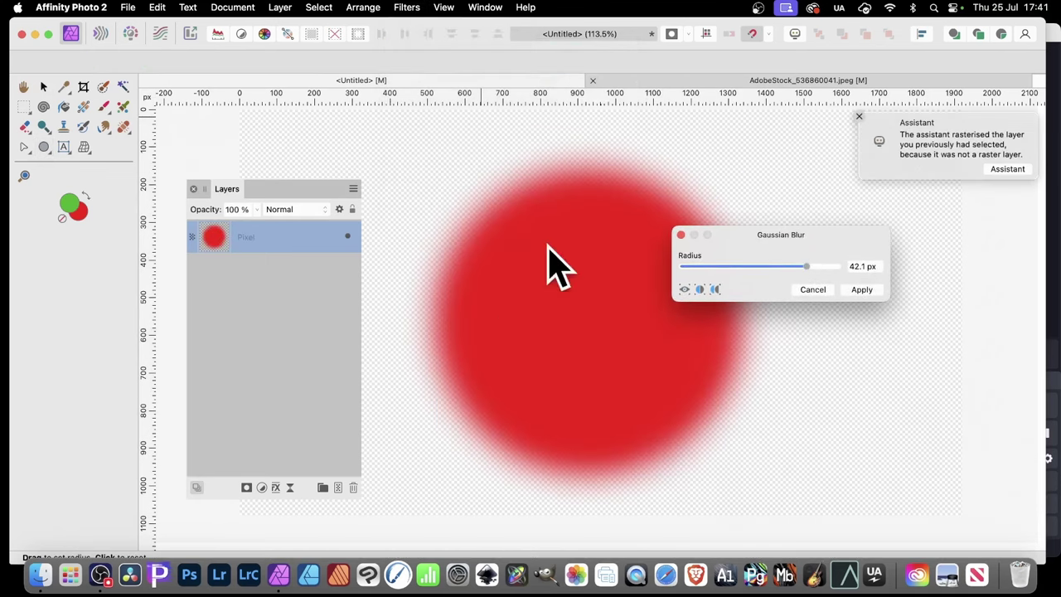
left_click(861, 290)
Step: Apply a Line-screen Halftone with cell size about 13.6 to make fine black horizontal stripes
key("m")
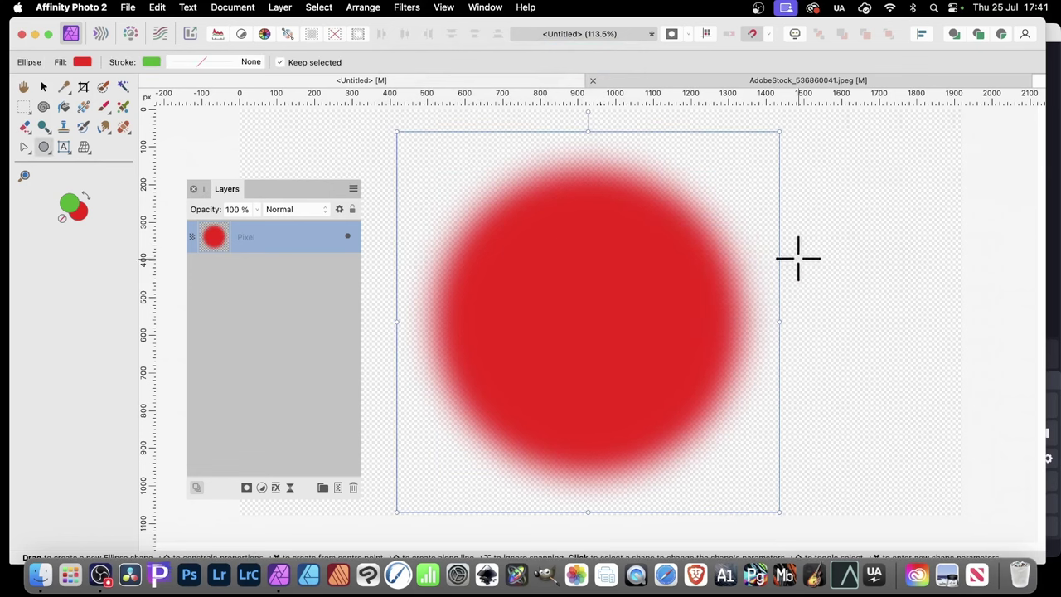
left_click(410, 8)
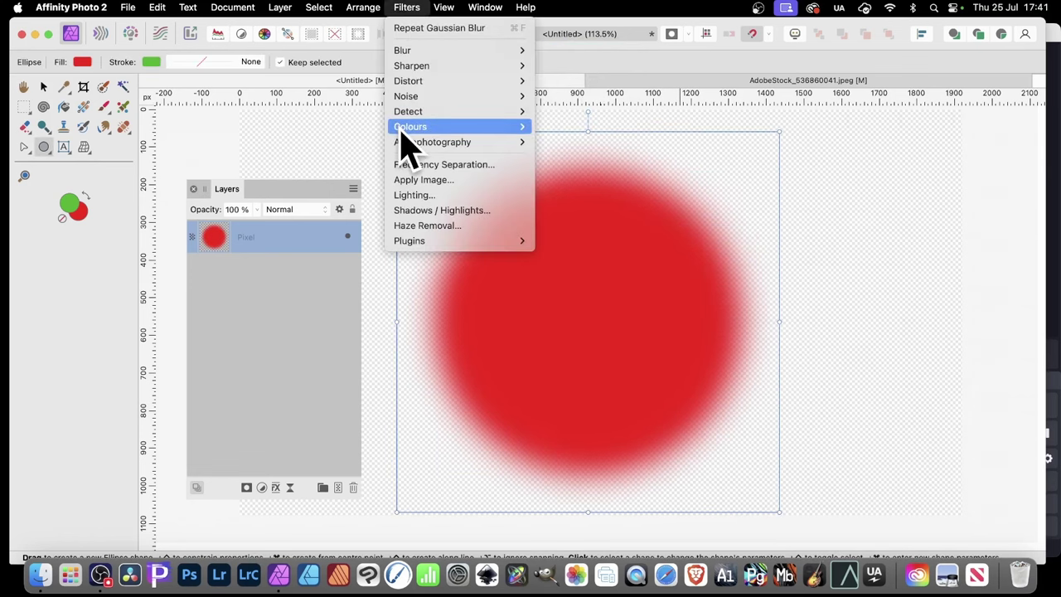
mouse_move(406, 128)
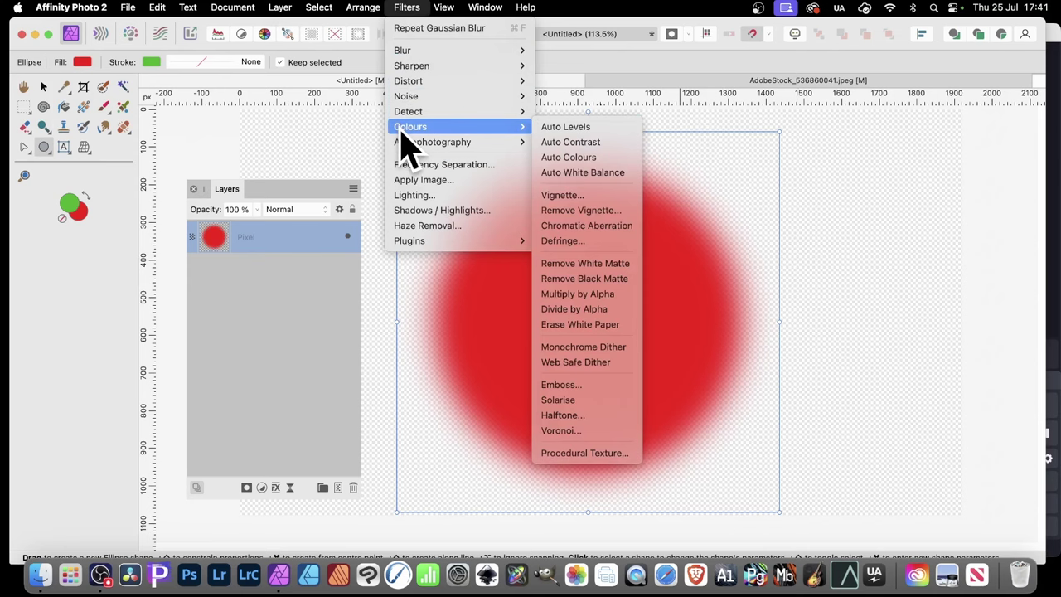
left_click(582, 417)
left_click_drag(900, 297, 717, 132)
left_click(700, 156)
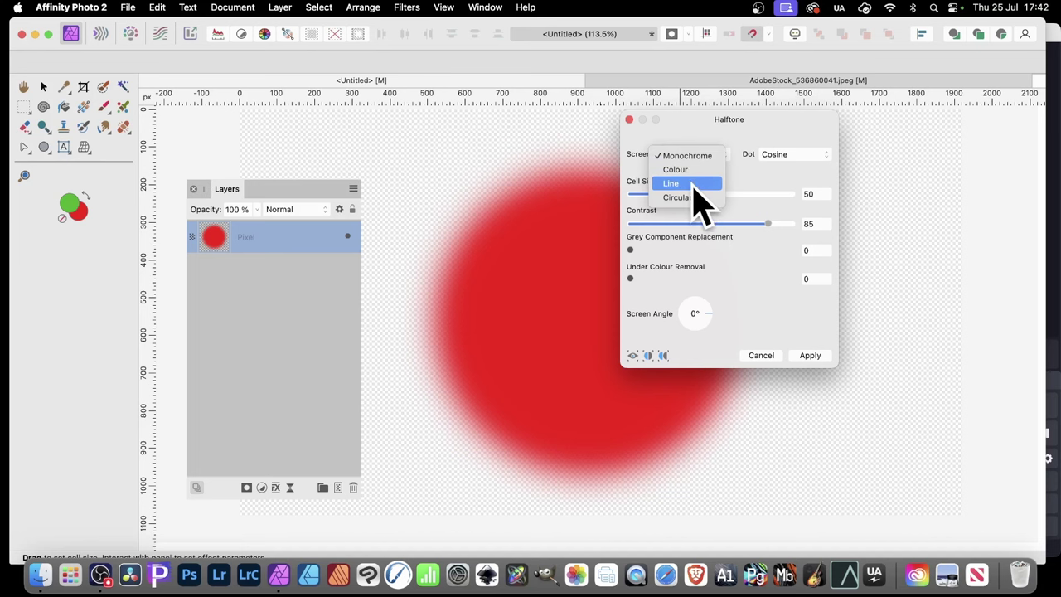
left_click(703, 183)
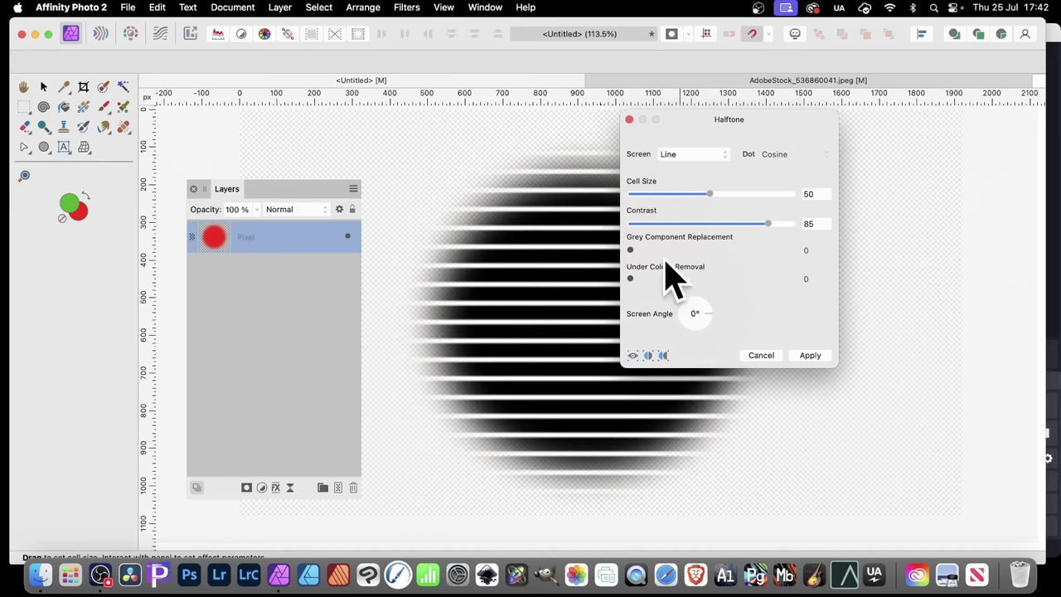
left_click_drag(709, 196, 648, 200)
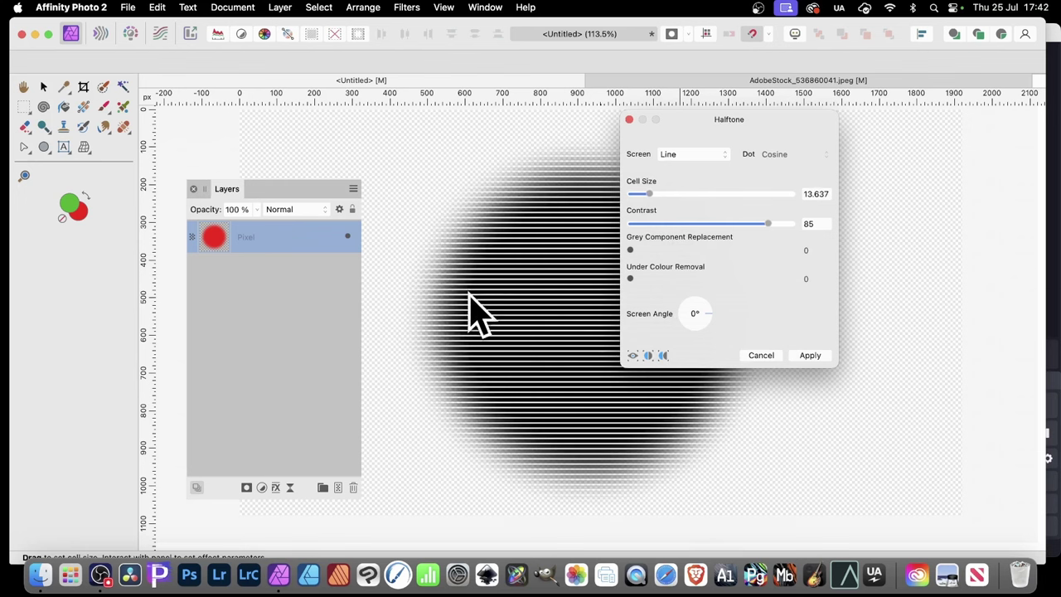
left_click(811, 356)
key("m")
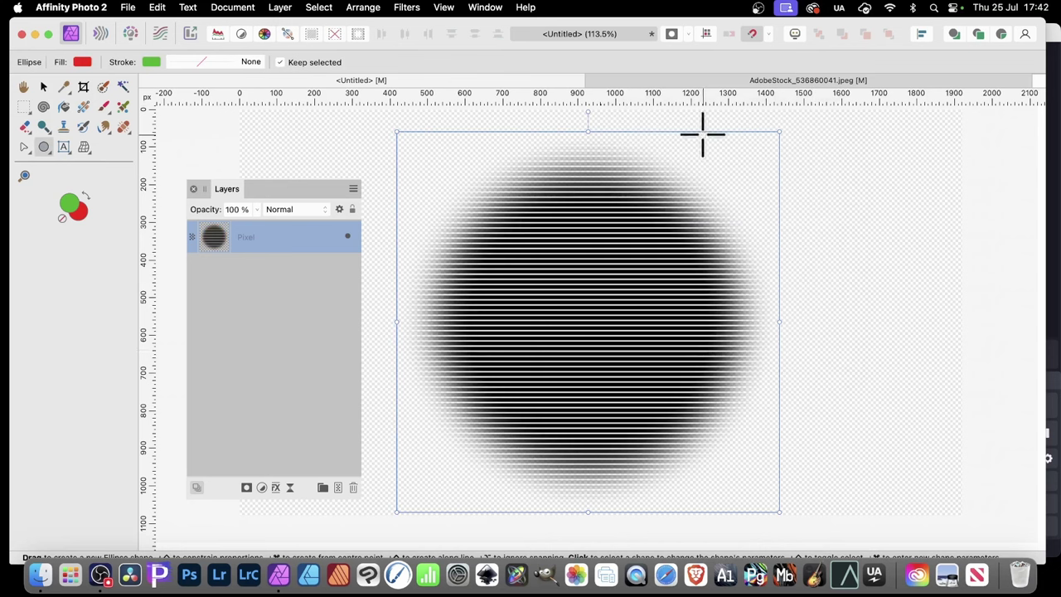
Step: In the Liquify Persona, push the stripes into wavy ripples with Push Forward, then apply
left_click(101, 34)
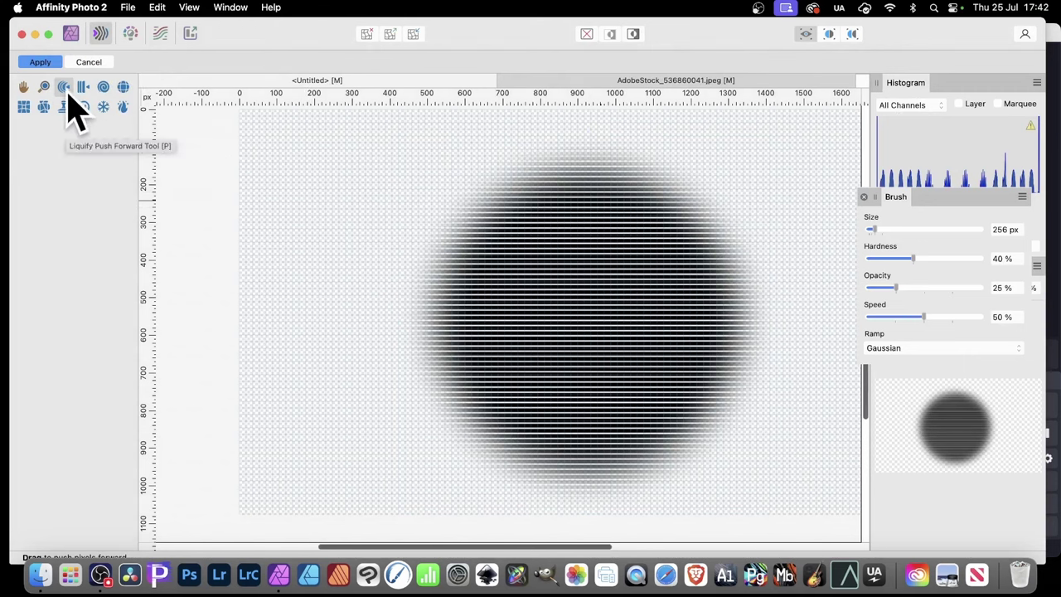
left_click_drag(490, 422, 479, 186)
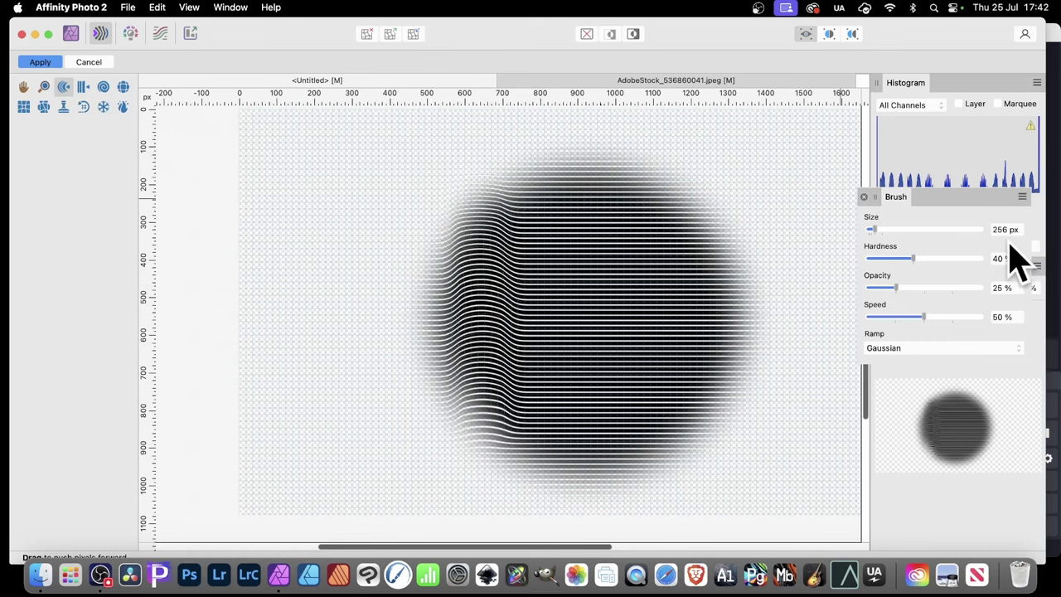
mouse_move(561, 202)
left_mouse_down()
mouse_move(538, 269)
mouse_move(544, 474)
mouse_move(591, 499)
mouse_move(602, 362)
mouse_move(592, 158)
mouse_move(615, 141)
mouse_move(639, 171)
mouse_move(643, 160)
mouse_move(649, 484)
mouse_move(717, 440)
mouse_move(708, 447)
mouse_move(697, 375)
mouse_move(693, 171)
mouse_move(760, 226)
mouse_move(746, 212)
mouse_move(742, 392)
left_mouse_up()
left_click(805, 34)
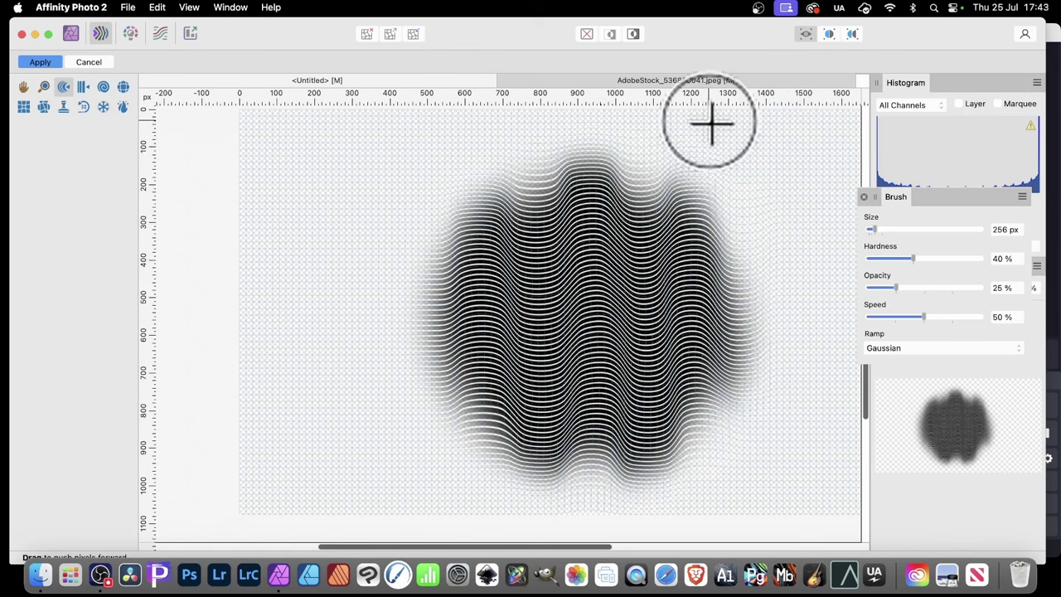
mouse_move(585, 293)
left_mouse_down()
mouse_move(613, 348)
mouse_move(598, 340)
mouse_move(592, 305)
mouse_move(585, 119)
mouse_move(568, 220)
mouse_move(582, 364)
mouse_move(592, 336)
mouse_move(591, 489)
mouse_move(594, 362)
mouse_move(575, 431)
mouse_move(593, 466)
mouse_move(602, 348)
mouse_move(592, 303)
mouse_move(599, 386)
mouse_move(607, 308)
mouse_move(713, 299)
left_mouse_up()
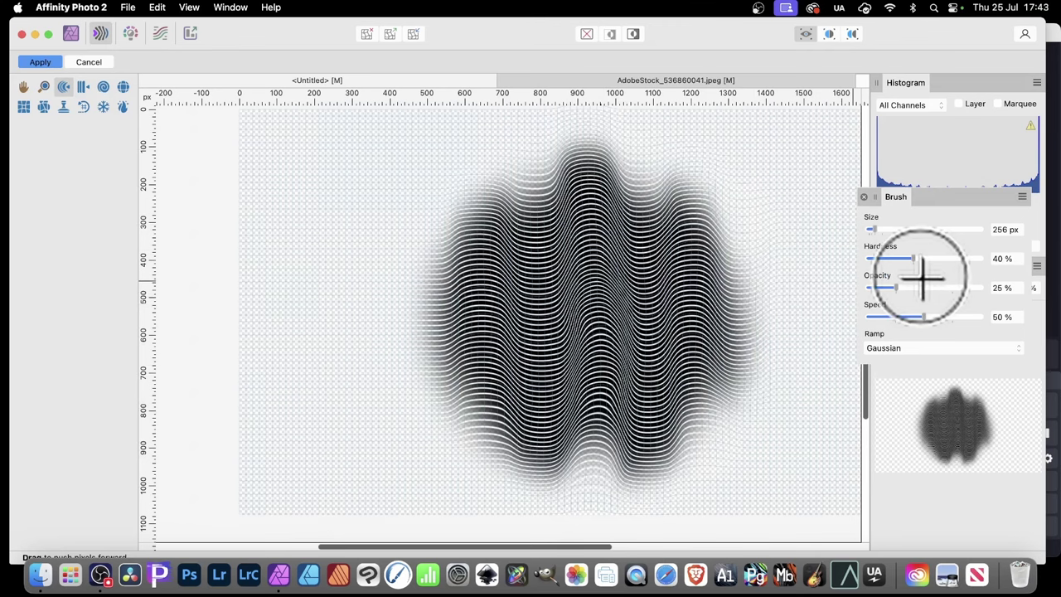
left_click(39, 62)
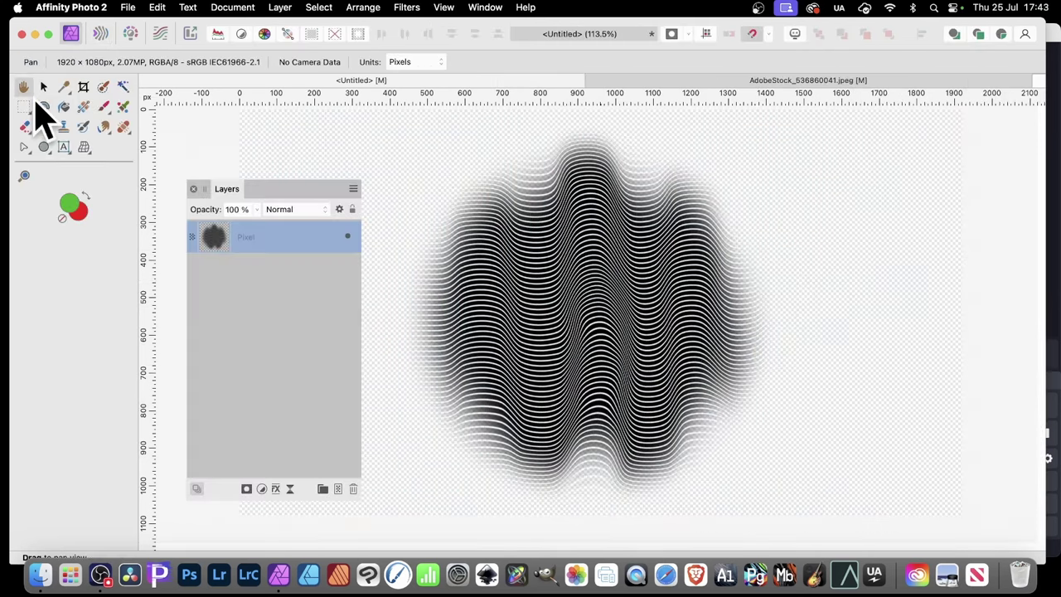
Step: Move the wavy stripe layer up and to the left with the Move tool
left_click(44, 86)
mouse_move(606, 298)
left_mouse_down()
mouse_move(510, 249)
mouse_move(762, 350)
mouse_move(704, 358)
mouse_move(710, 296)
mouse_move(729, 266)
mouse_move(734, 279)
mouse_move(753, 279)
mouse_move(505, 461)
mouse_move(523, 426)
mouse_move(547, 450)
mouse_move(871, 493)
mouse_move(854, 456)
left_mouse_up()
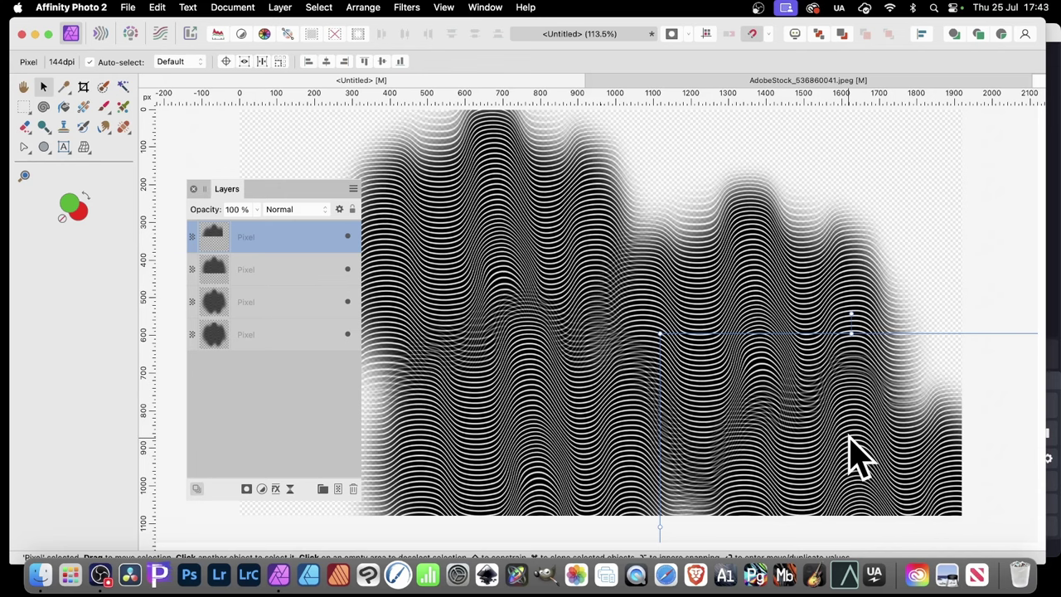
Step: In AdobeStock_536860041.jpeg, check the pattern layer under the photo, then select the Background layer
left_click(701, 82)
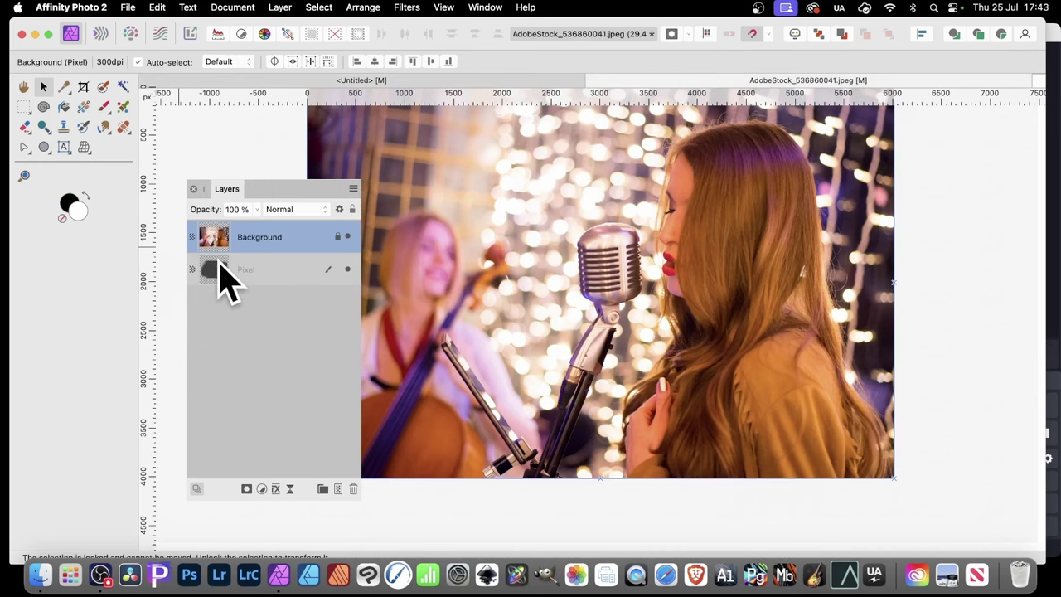
left_click(232, 285)
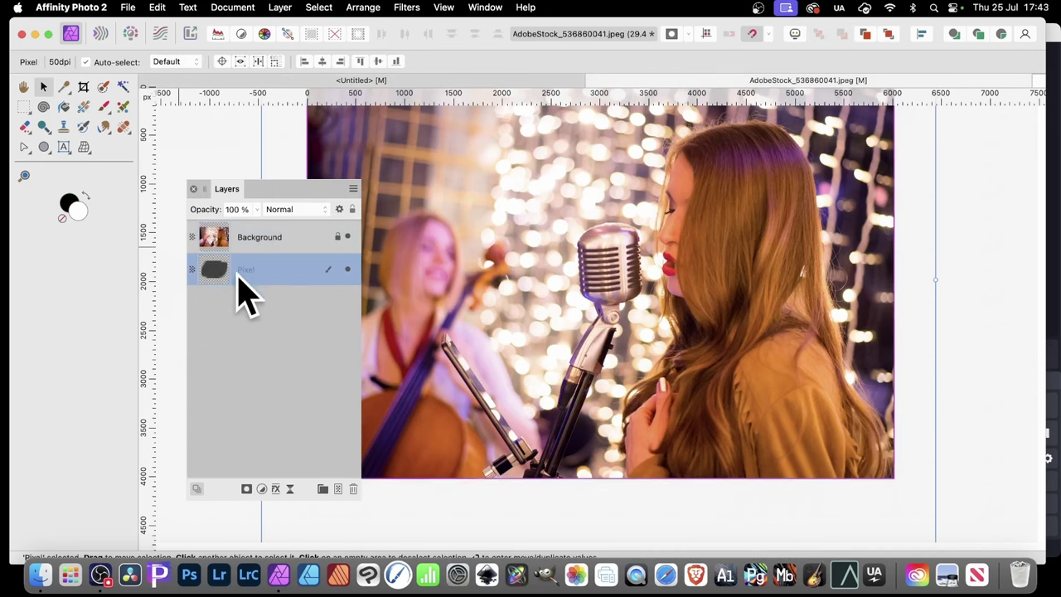
left_click(347, 237)
left_click(348, 237)
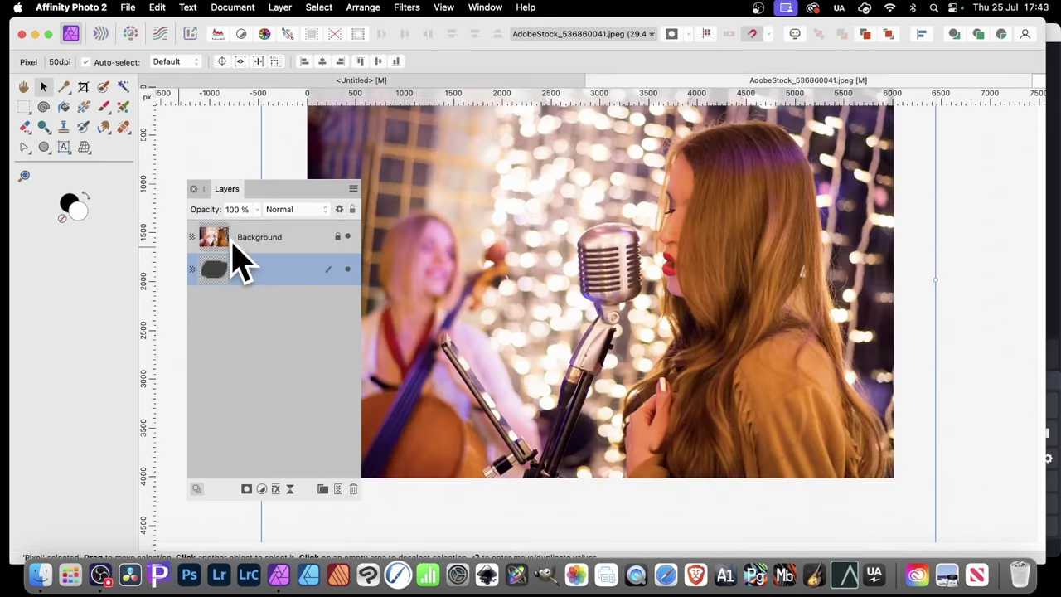
left_click(236, 242)
Step: Apply a Displace filter at 45.9 px strength to the Background photo
left_click(407, 8)
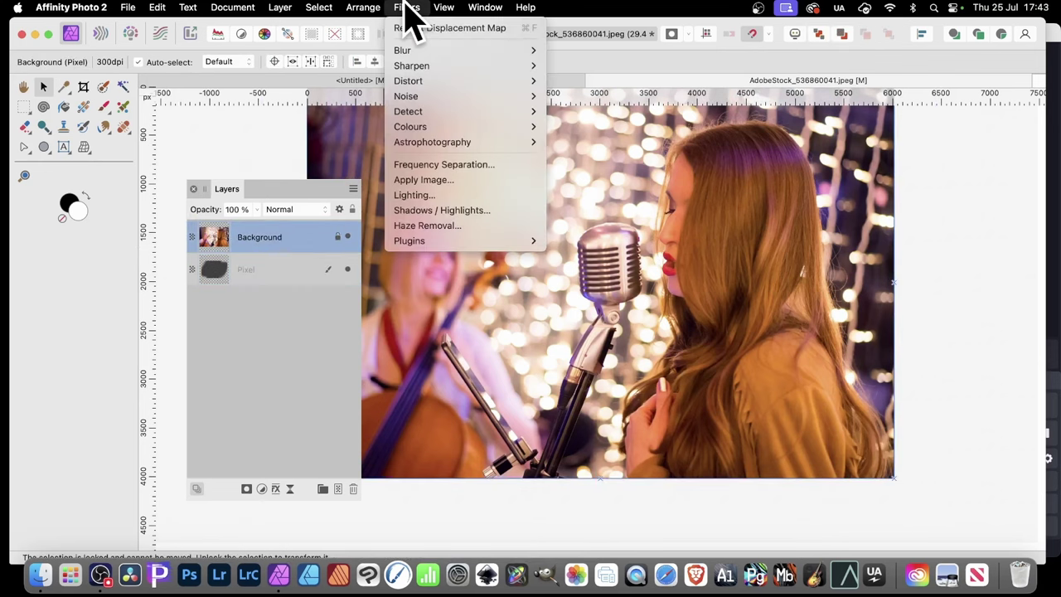
mouse_move(425, 80)
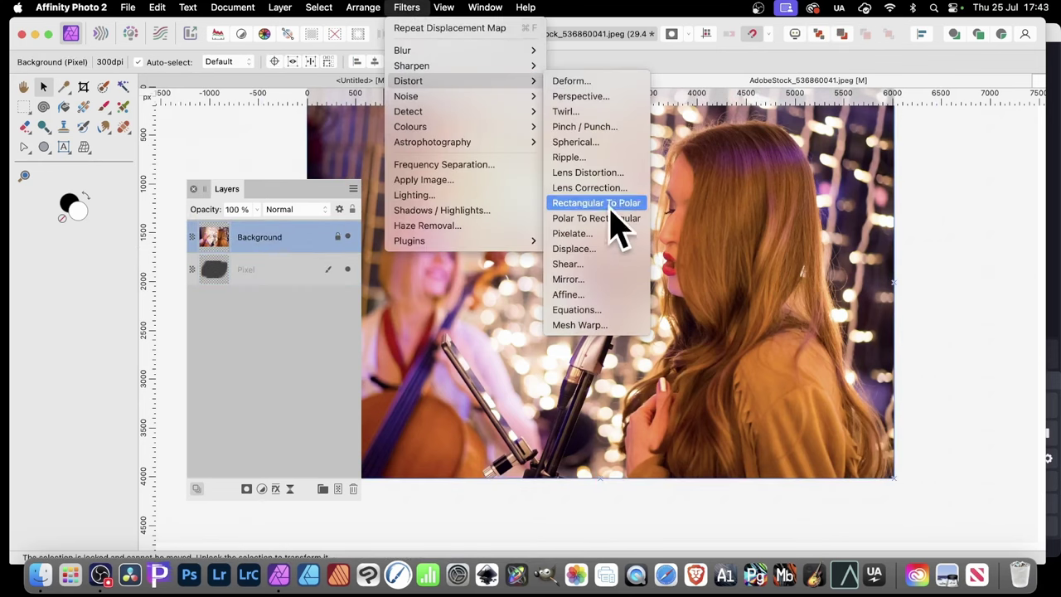
left_click(609, 264)
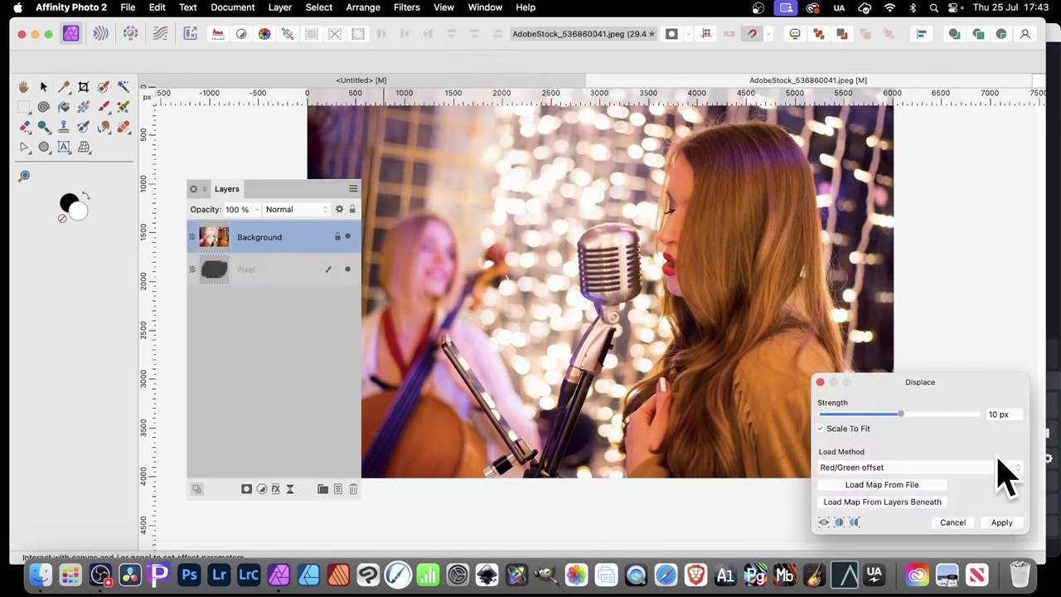
left_click_drag(895, 382, 570, 202)
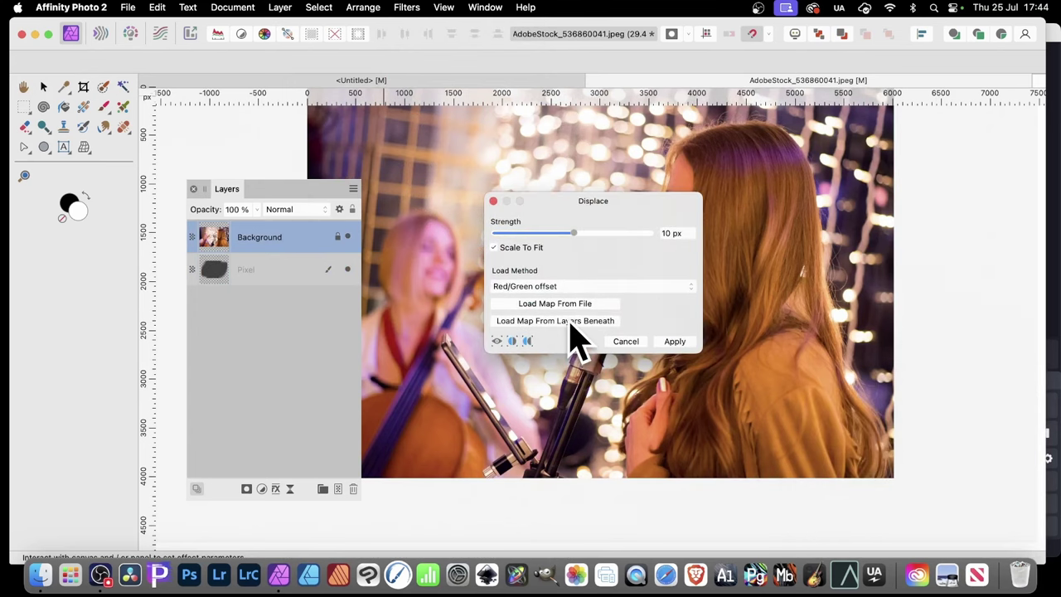
left_click_drag(574, 233, 879, 217)
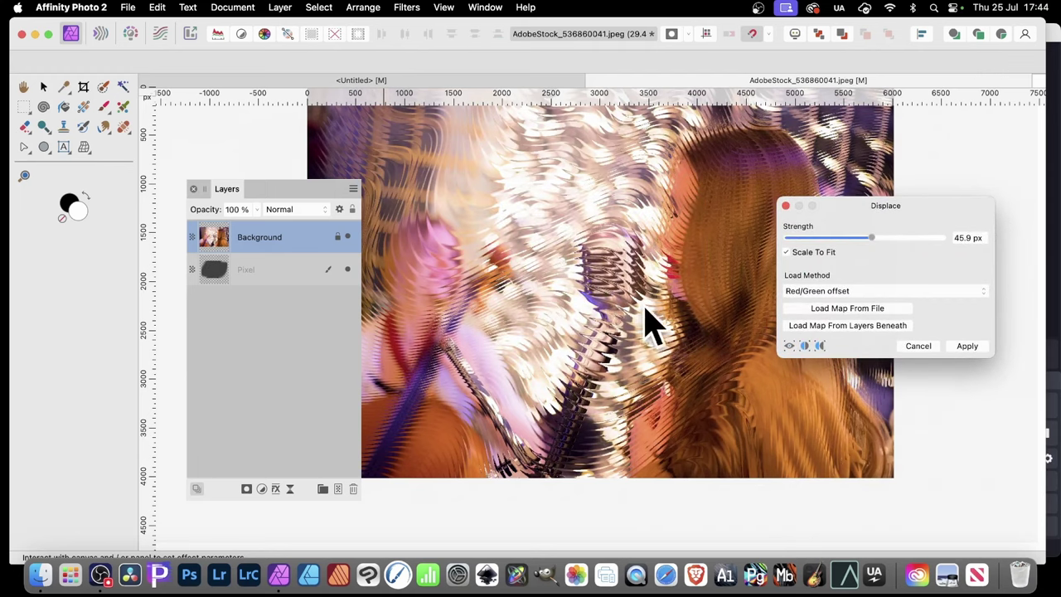
left_click(966, 346)
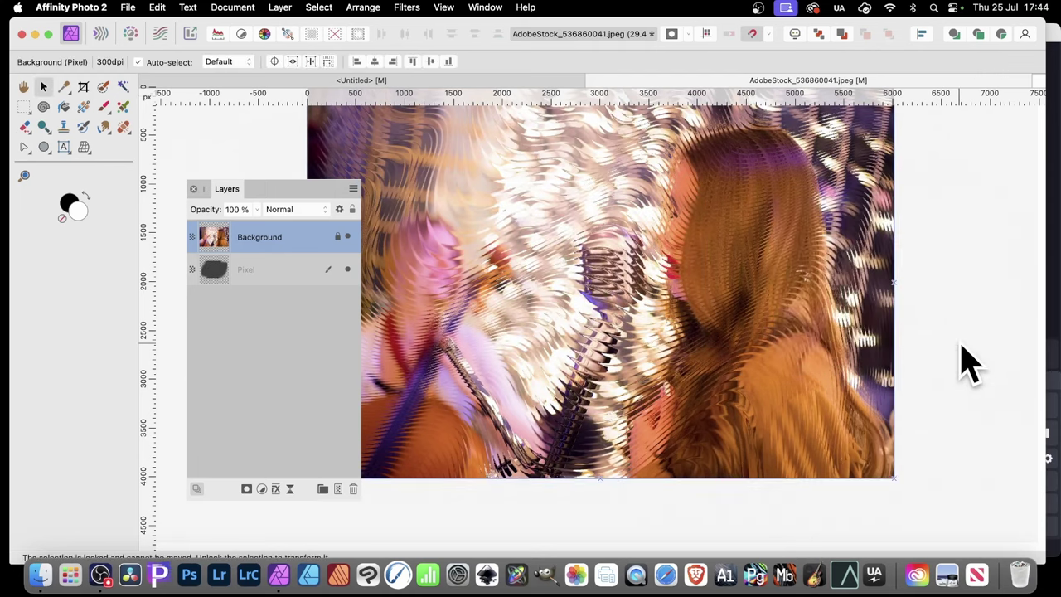
Step: Return to the Untitled document and undo twice, back to the single centred wave layer
left_click(334, 82)
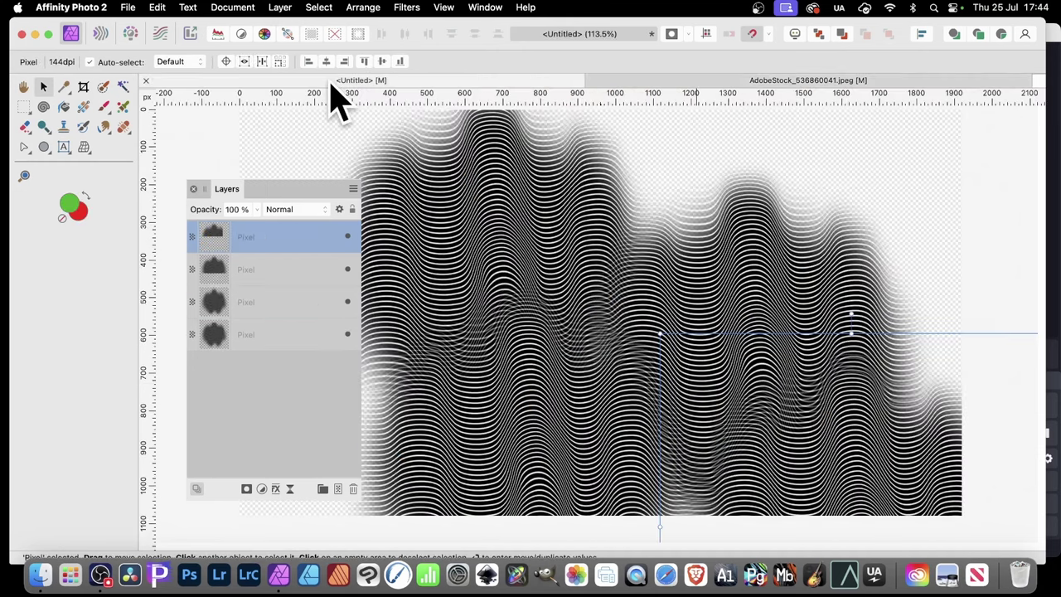
key("super+z")
key("super+z")
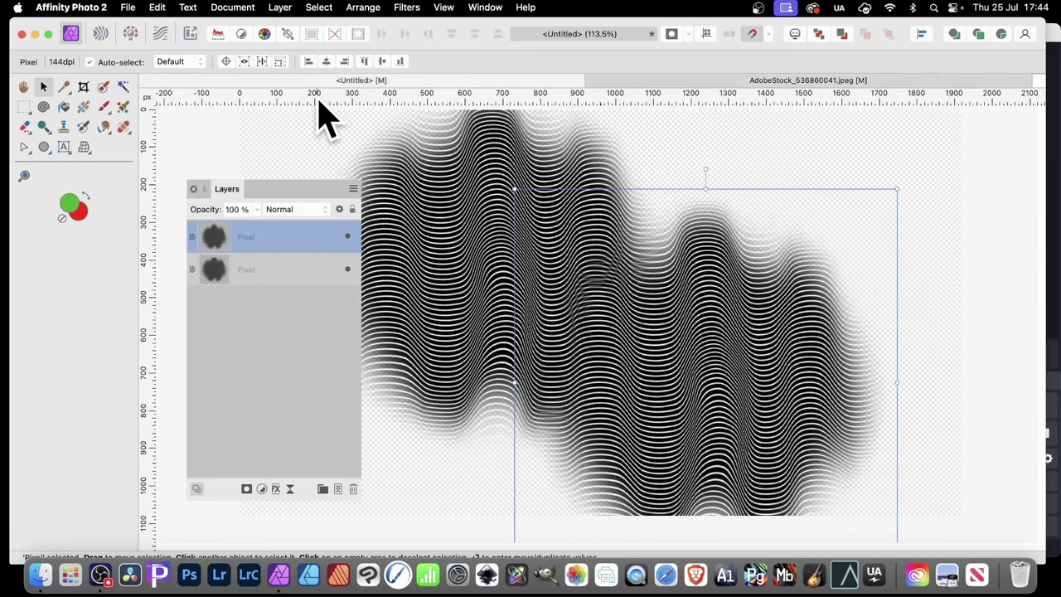
key("super+z")
key("super+z")
key("super+z")
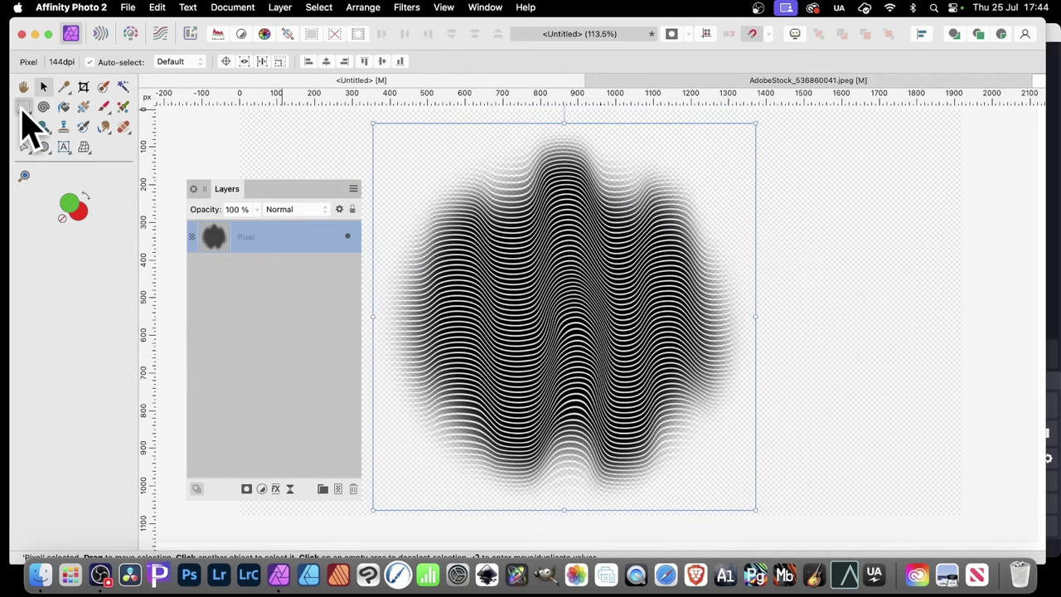
Step: Marquee-select a rectangle in the middle of the wave blob and make a New Pattern Layer from Selection
right_click(23, 108)
left_click(93, 109)
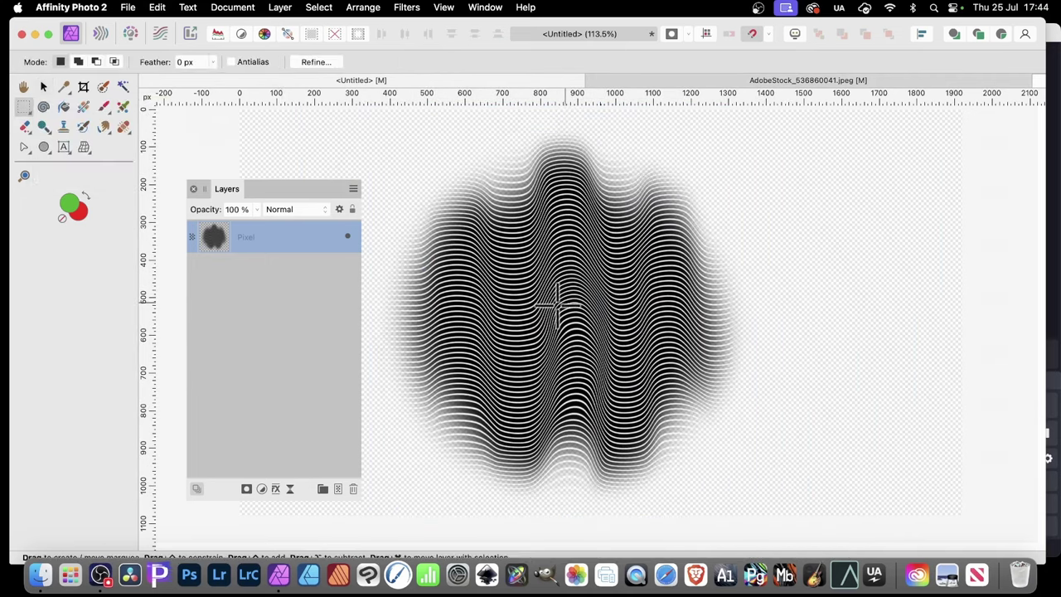
left_click_drag(463, 238, 652, 399)
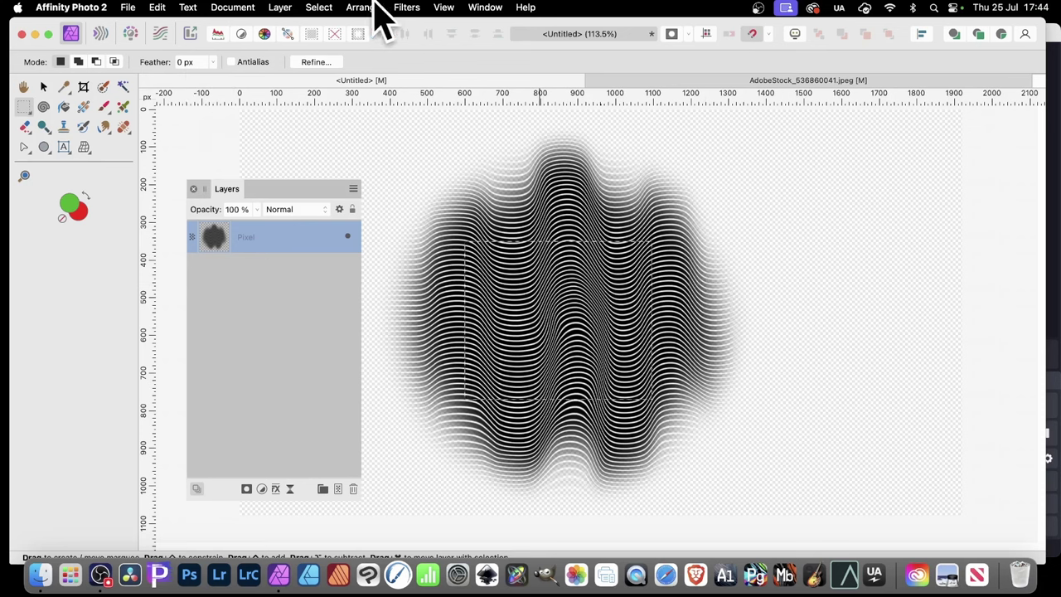
left_click(278, 8)
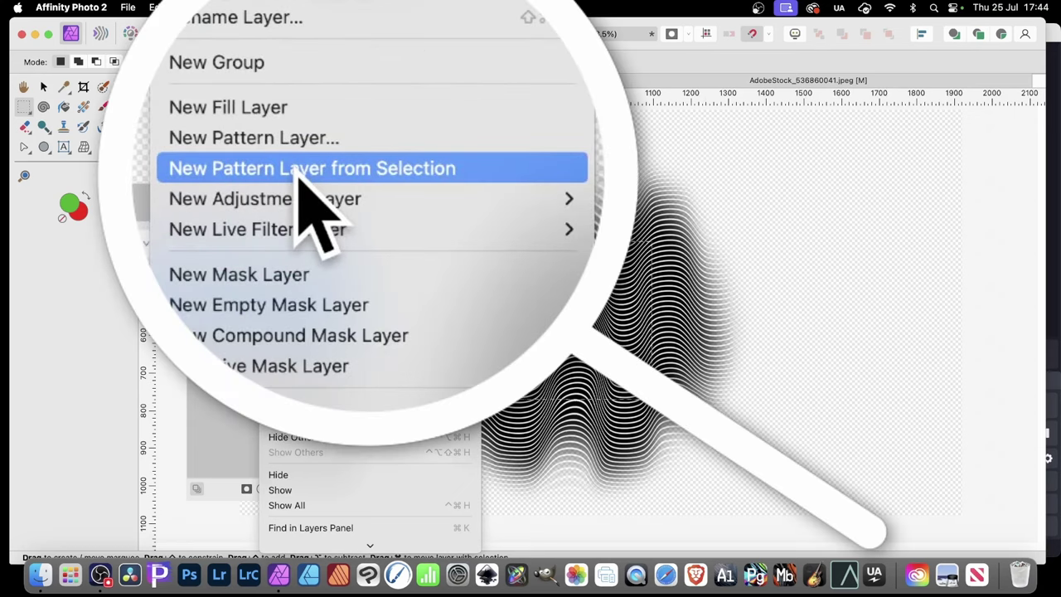
left_click(348, 187)
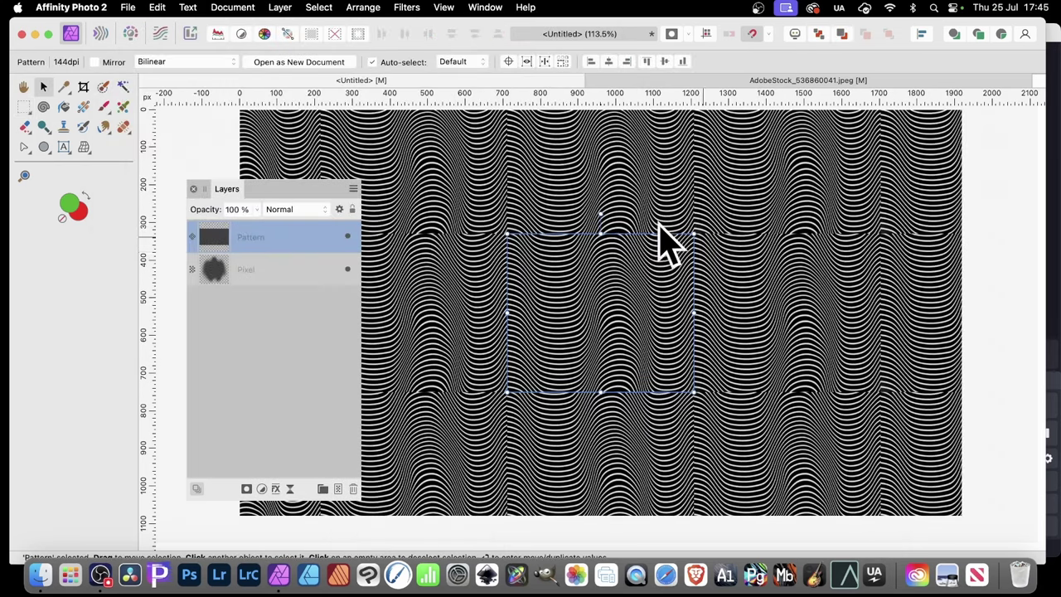
Step: Enable Mirror tiling on the Pattern layer and rotate it so the ripples slant diagonally
left_click(94, 62)
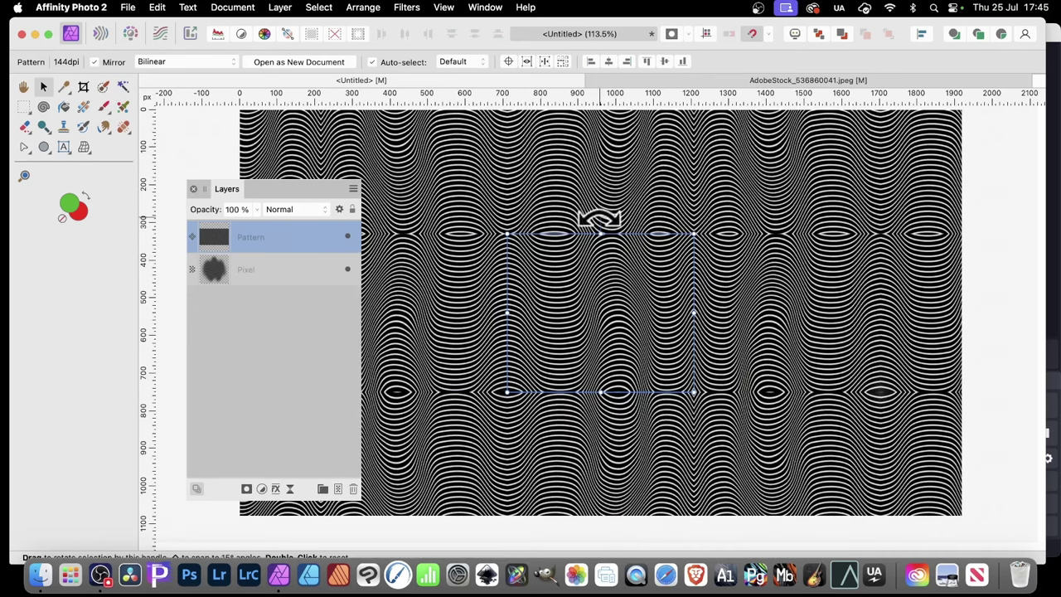
left_click_drag(599, 219, 517, 242)
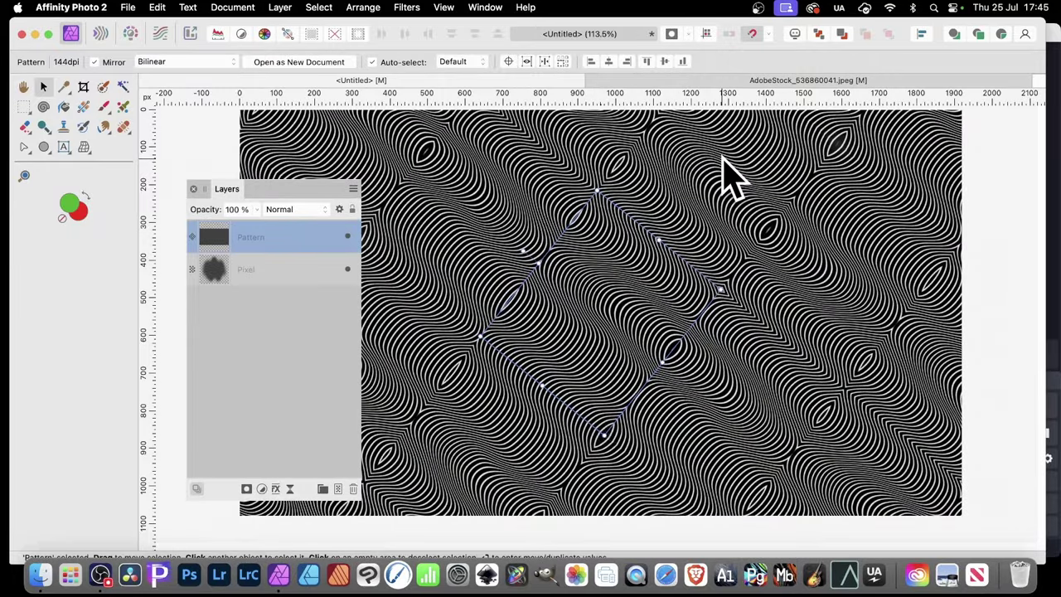
Step: Start the Deform distortion filter with Similarity linear constraints
left_click(406, 8)
mouse_move(415, 82)
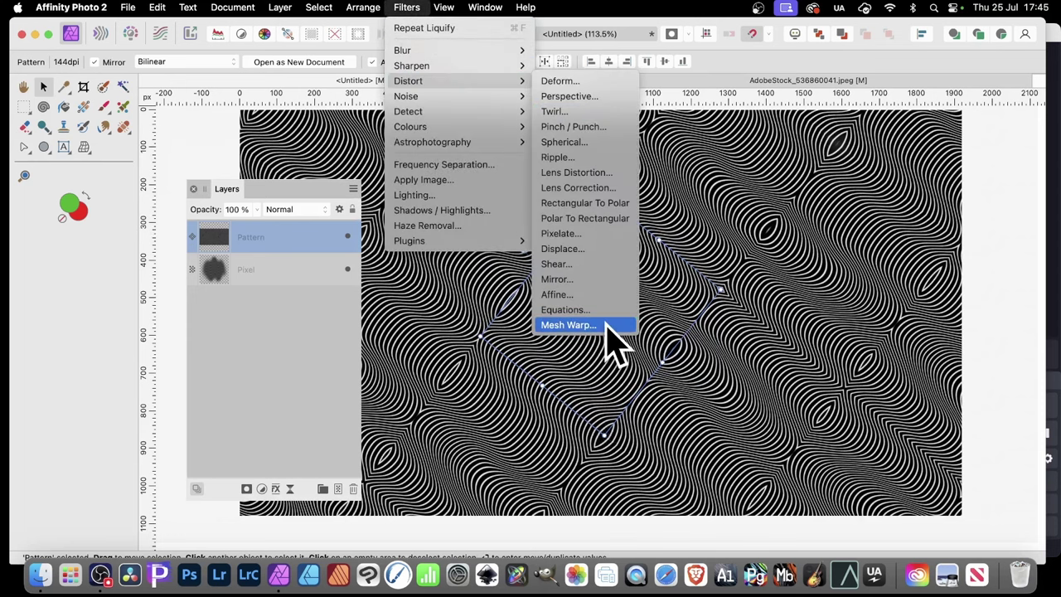
left_click(582, 84)
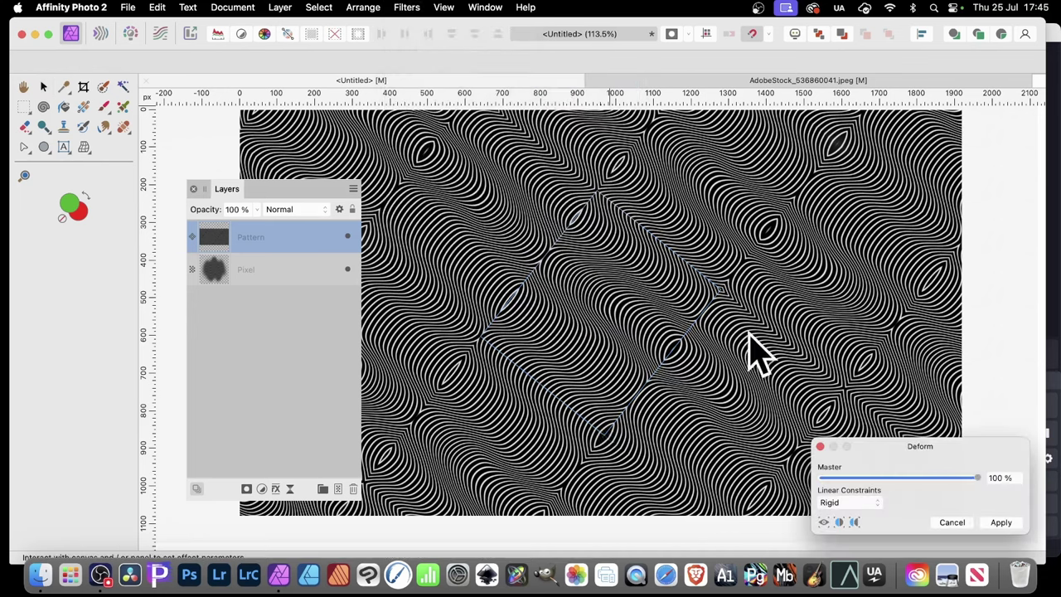
left_click_drag(898, 443, 813, 219)
left_click(768, 277)
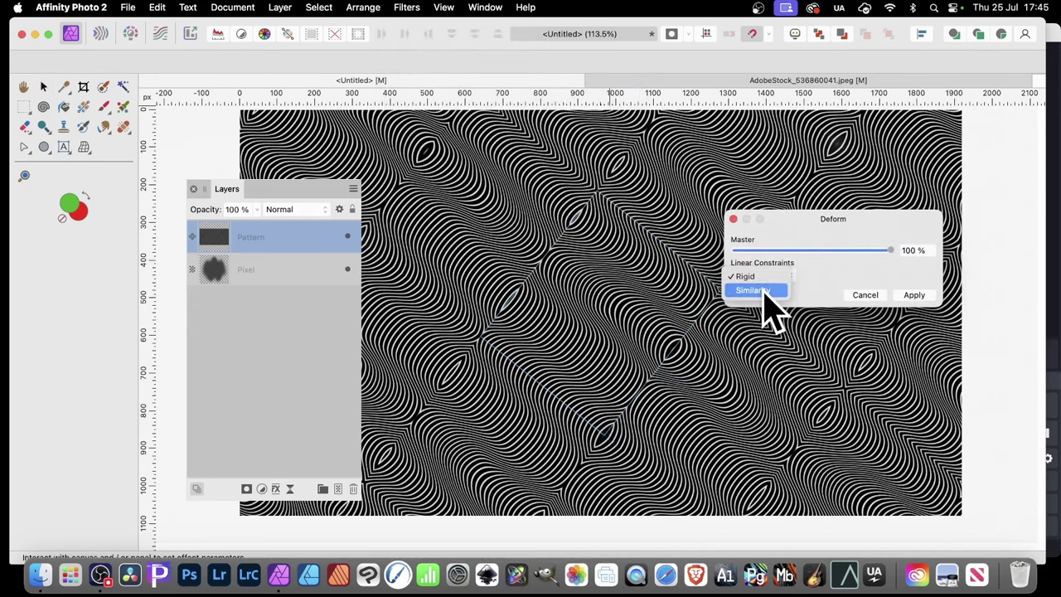
left_click(771, 292)
Step: Pin four points on the pattern, drag one to warp it, and apply the deform
left_click(544, 305)
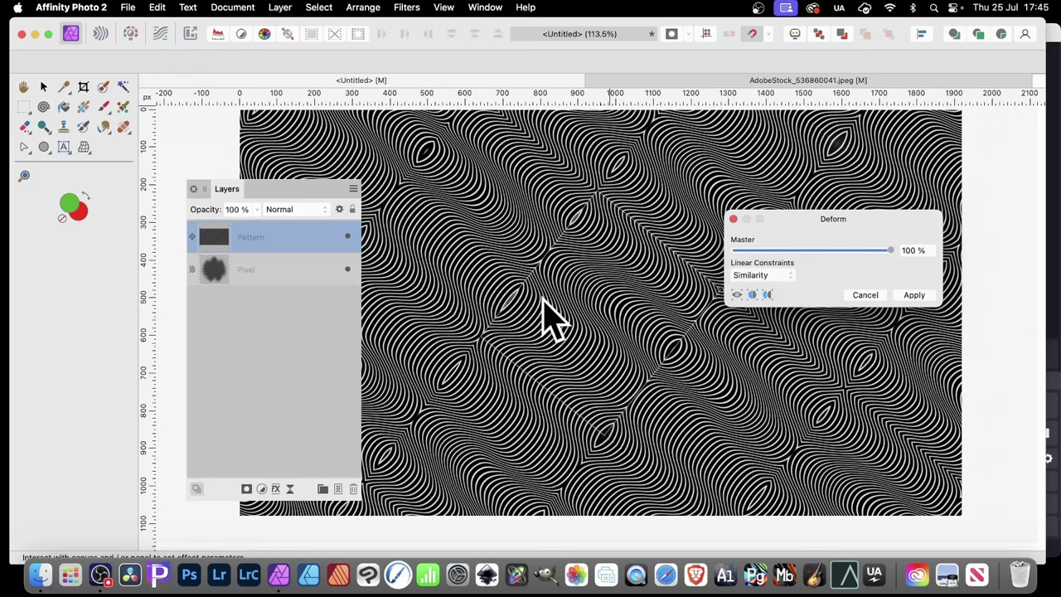
left_click(579, 252)
left_click(611, 293)
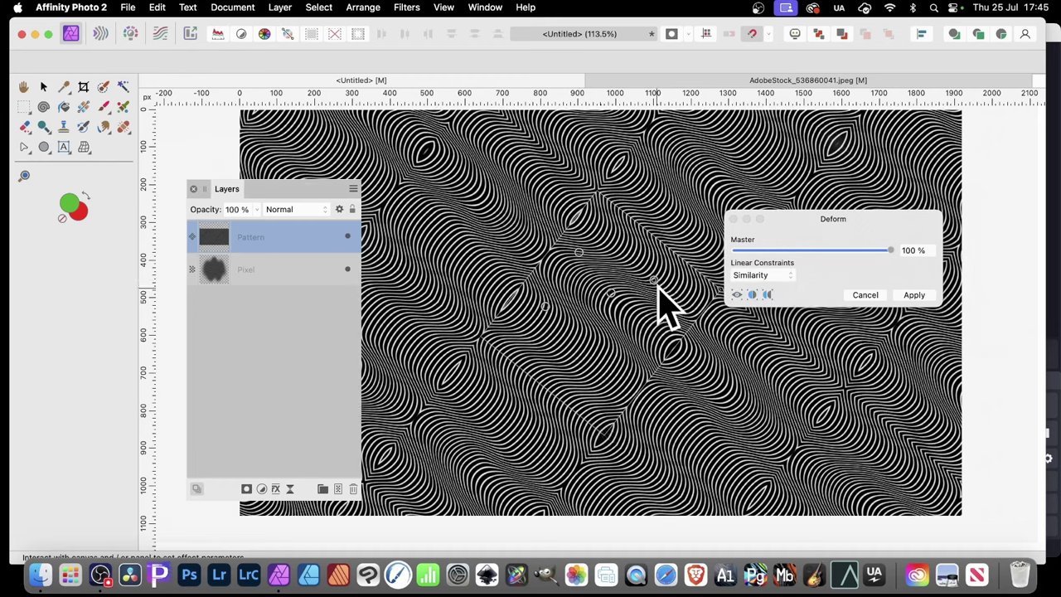
left_click(655, 280)
left_click_drag(655, 280, 455, 369)
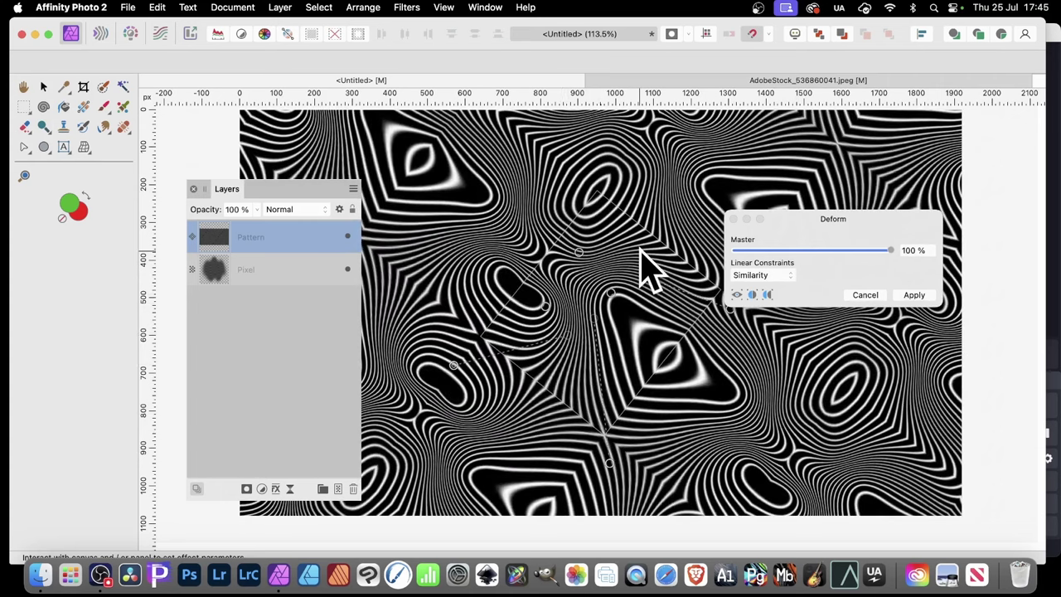
left_click(923, 296)
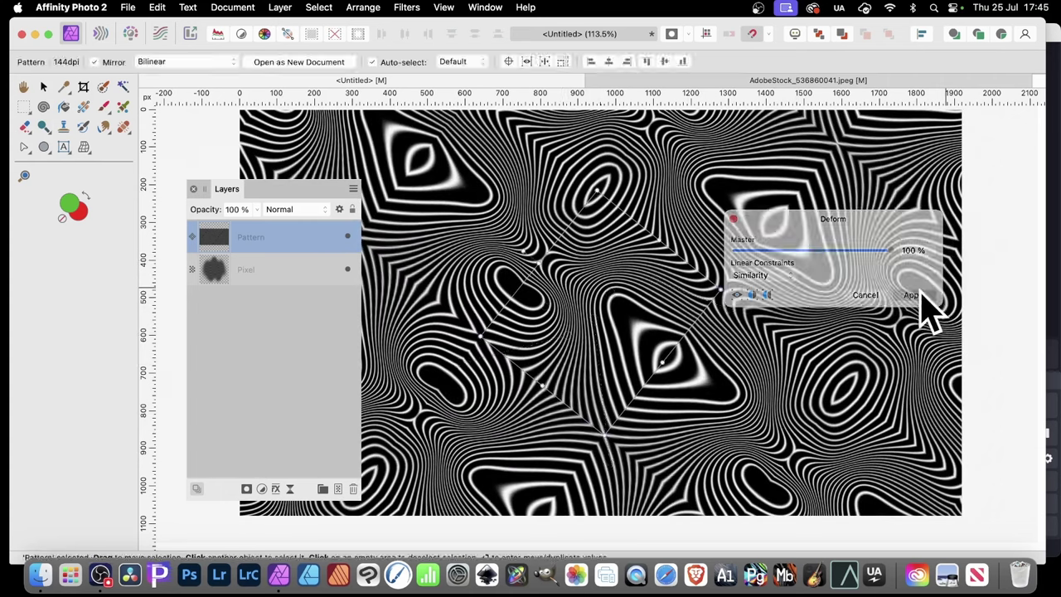
Step: Stretch the warped Pattern layer upward slightly, then nudge it down and a bit left
left_click_drag(599, 189, 595, 162)
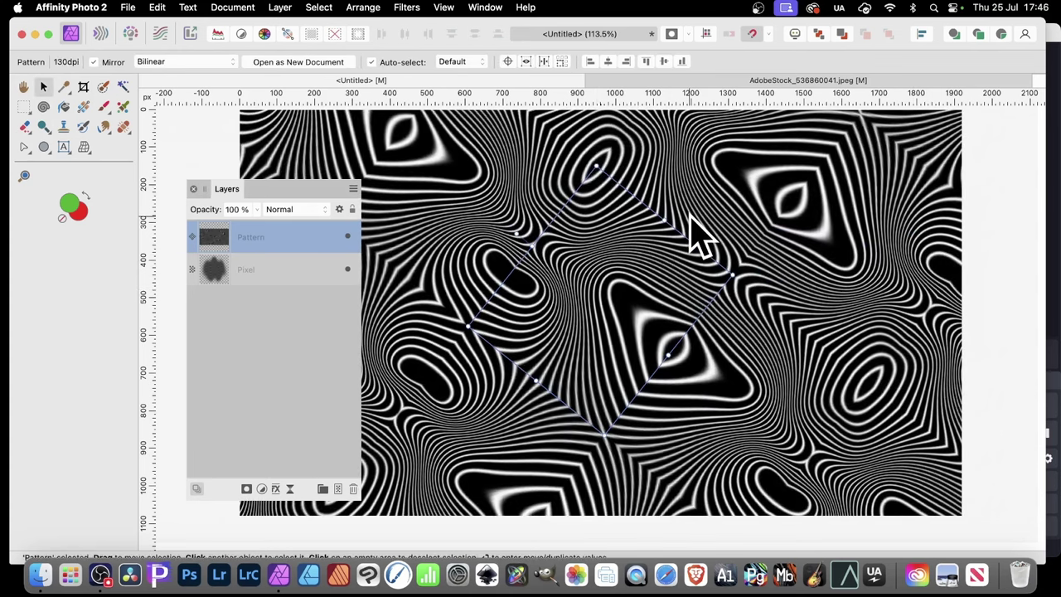
left_click_drag(620, 320, 613, 355)
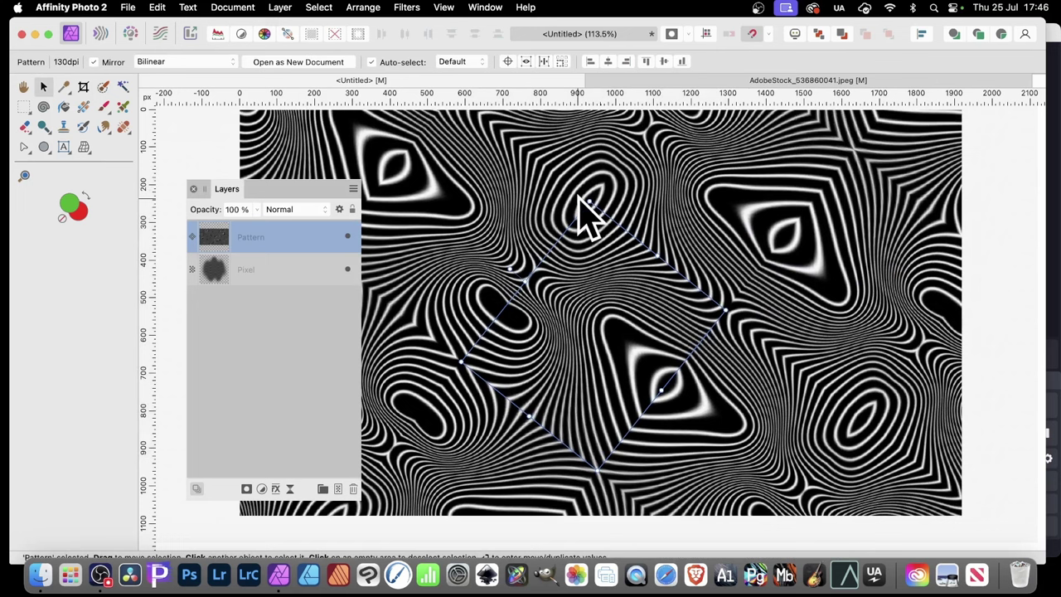
left_click(406, 8)
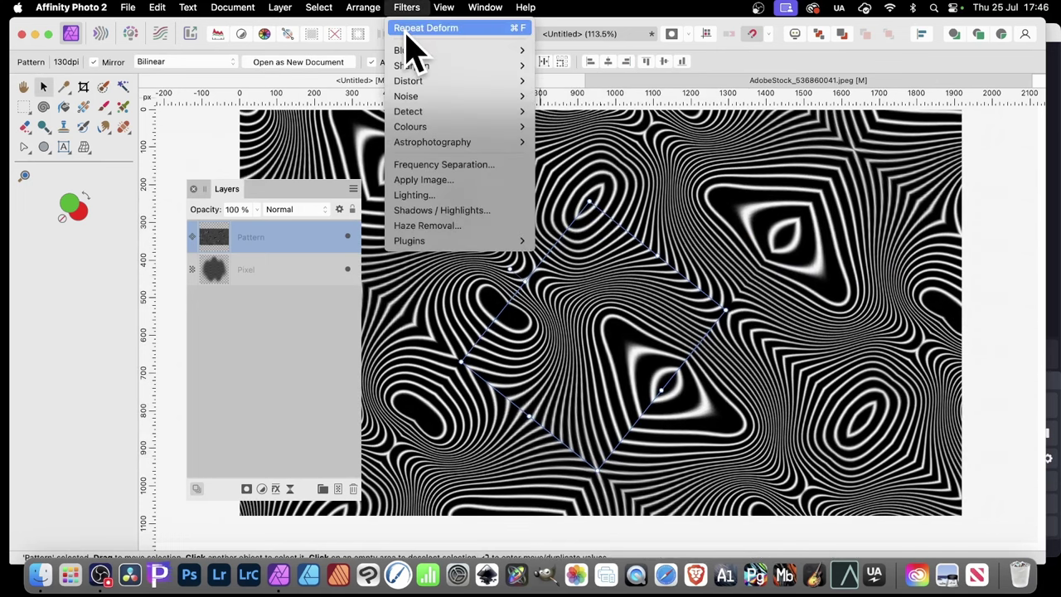
left_click(414, 28)
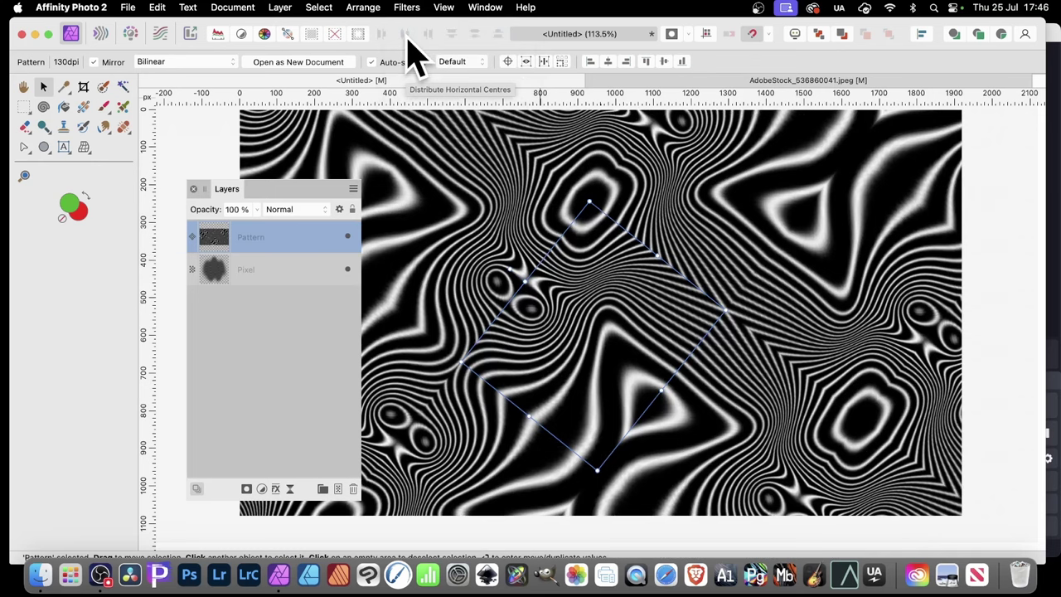
key("super+f")
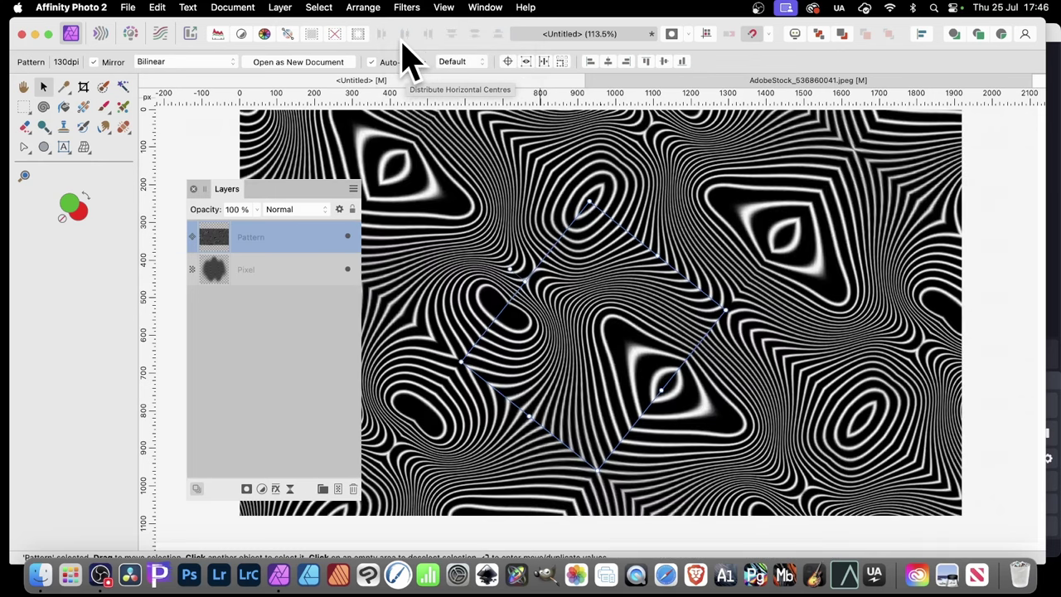